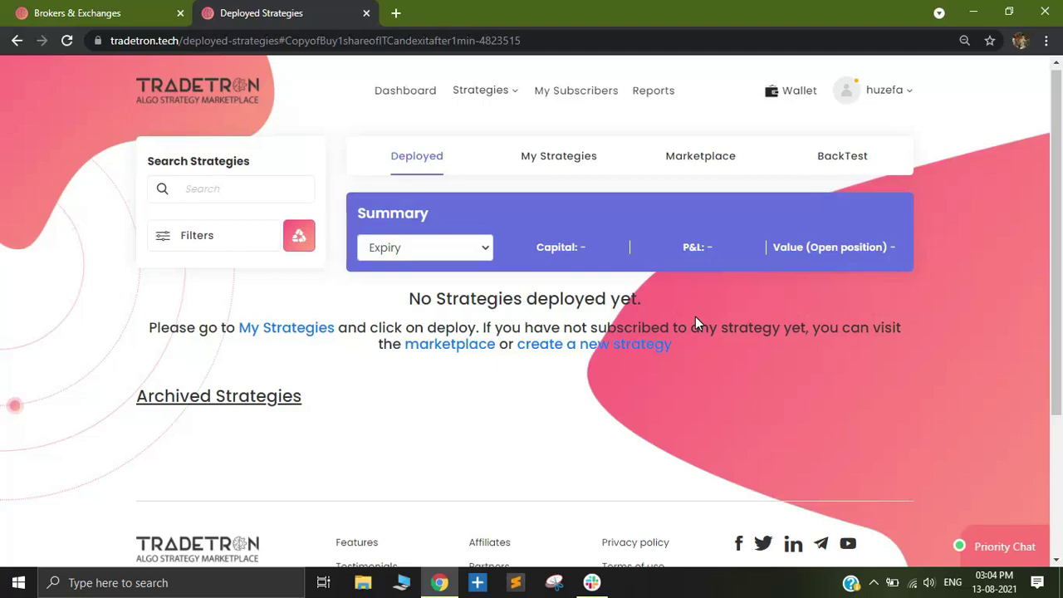
- Open the Fyers entry in Broker & Exchanges for editing and review its exchanges and client_id field
click(892, 93)
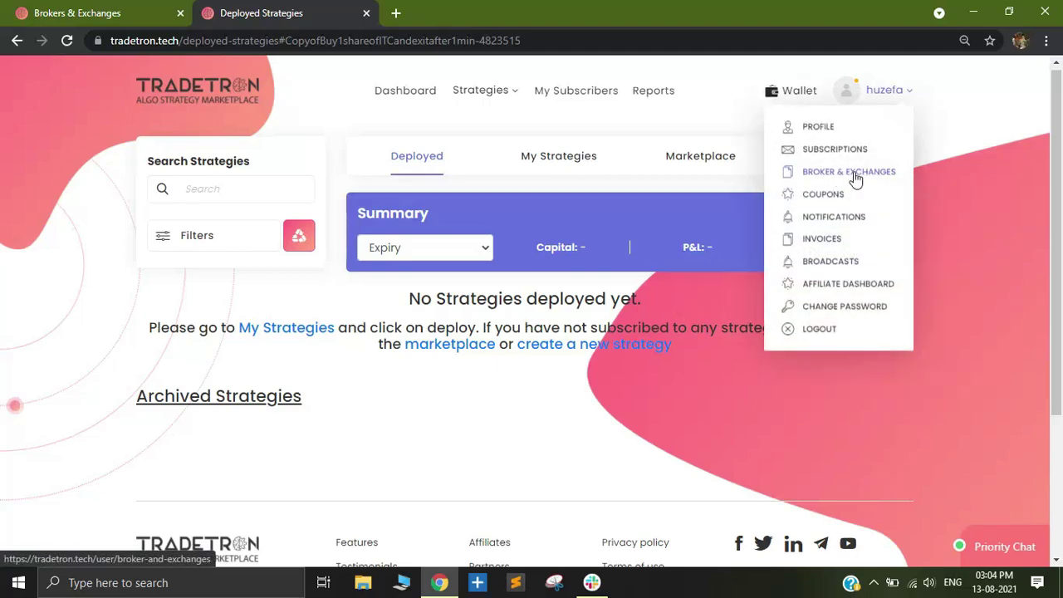
click(864, 172)
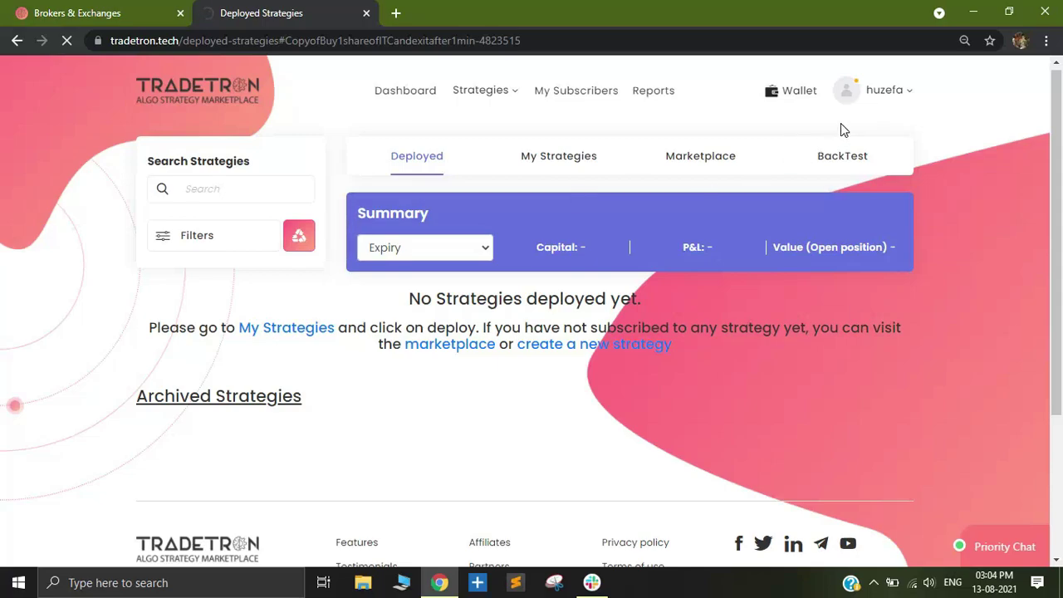
click(890, 99)
click(858, 172)
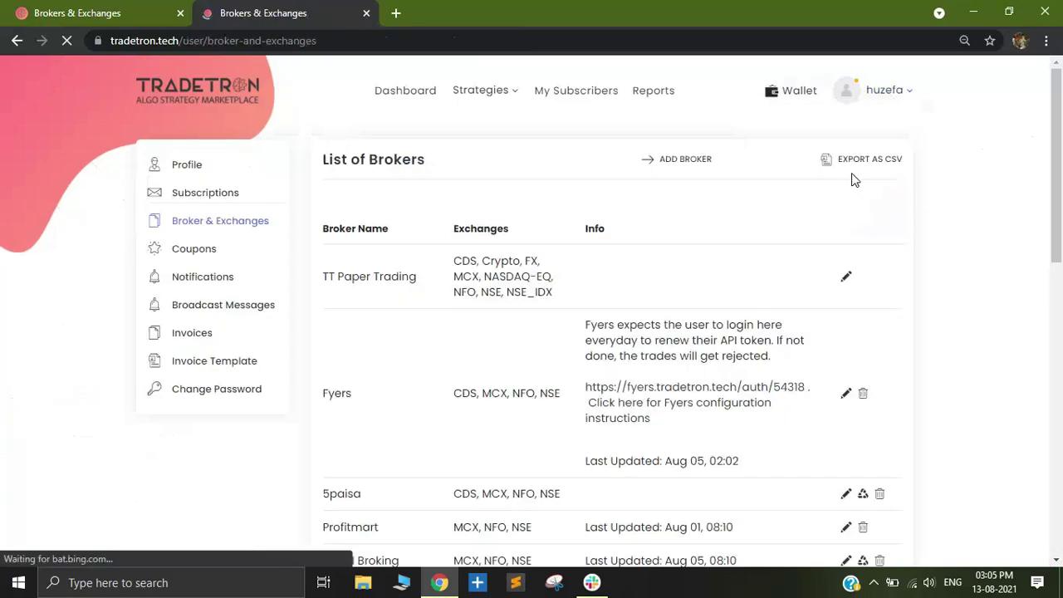
scroll(581, 386, down, 1)
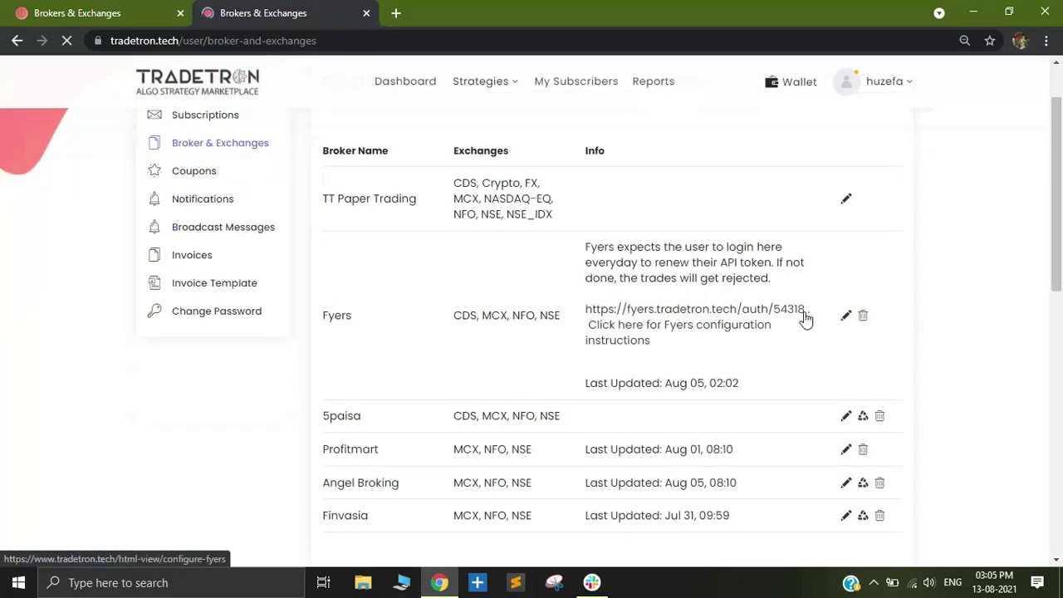
click(847, 320)
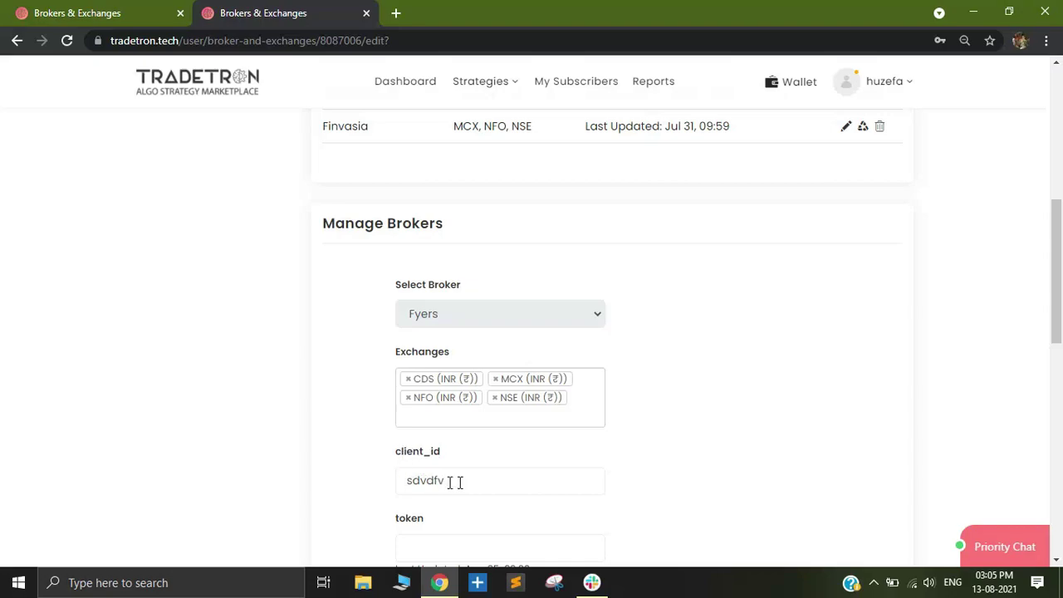
drag(460, 482, 398, 482)
click(472, 486)
scroll(503, 411, up, 3)
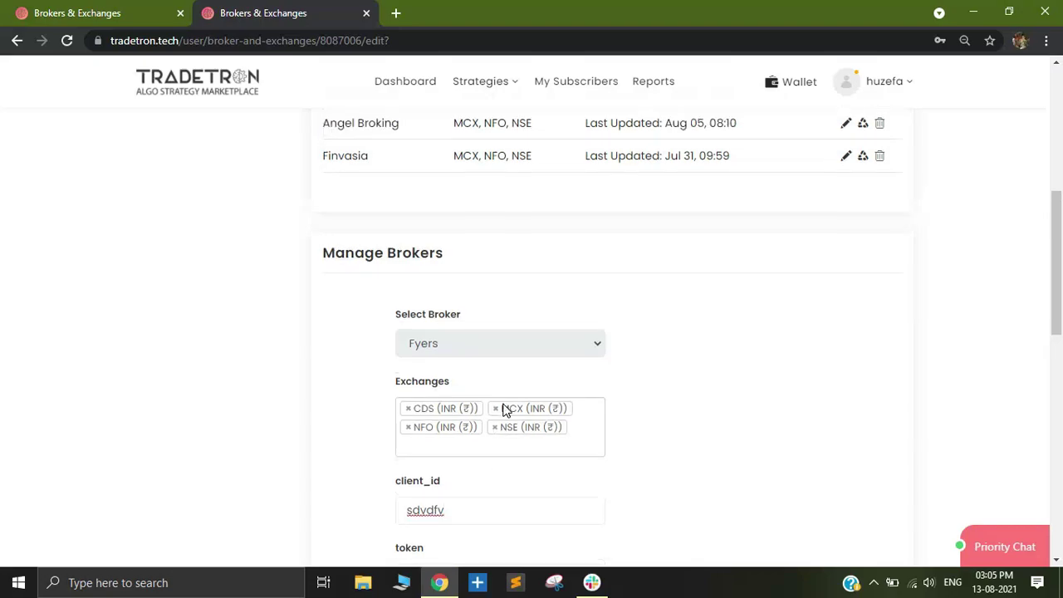
scroll(502, 411, up, 3)
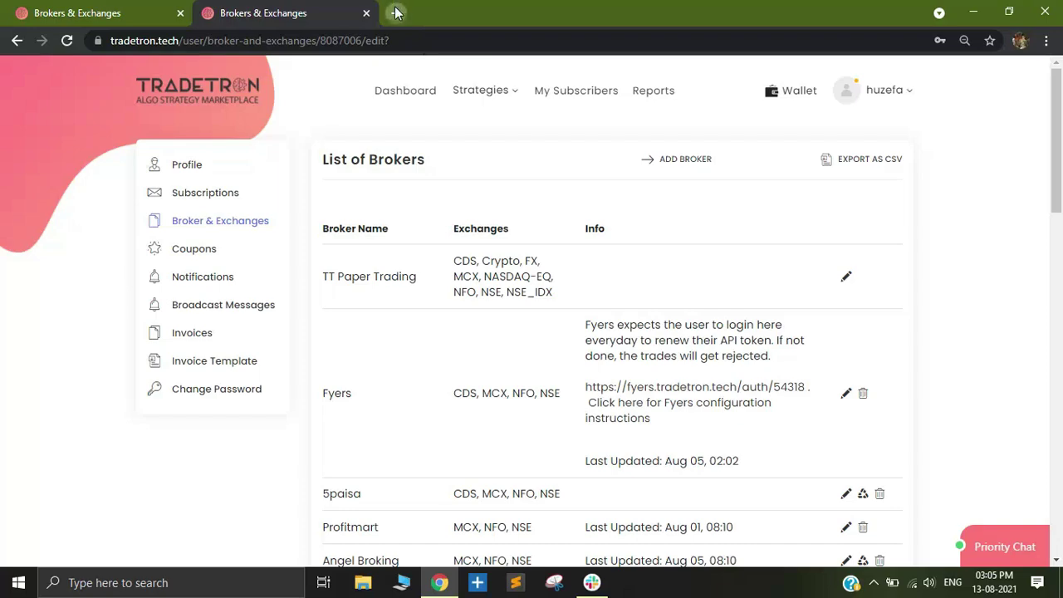
- Open Tradetron's "Buy 1 share of ITC and exit after 1 min" strategy page in a new tab and duplicate the strategy
click(395, 13)
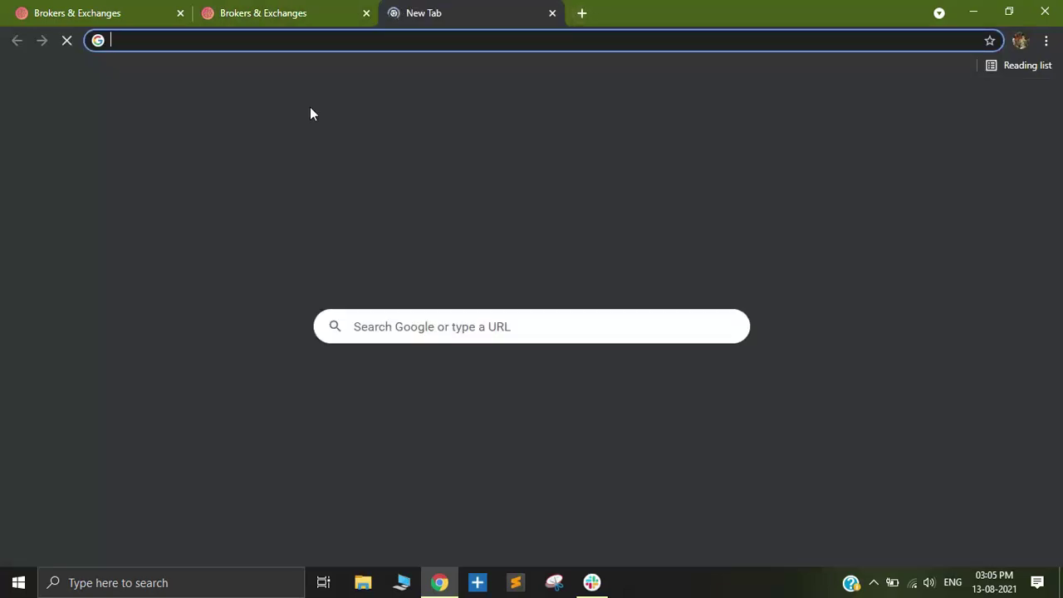
text(itc)
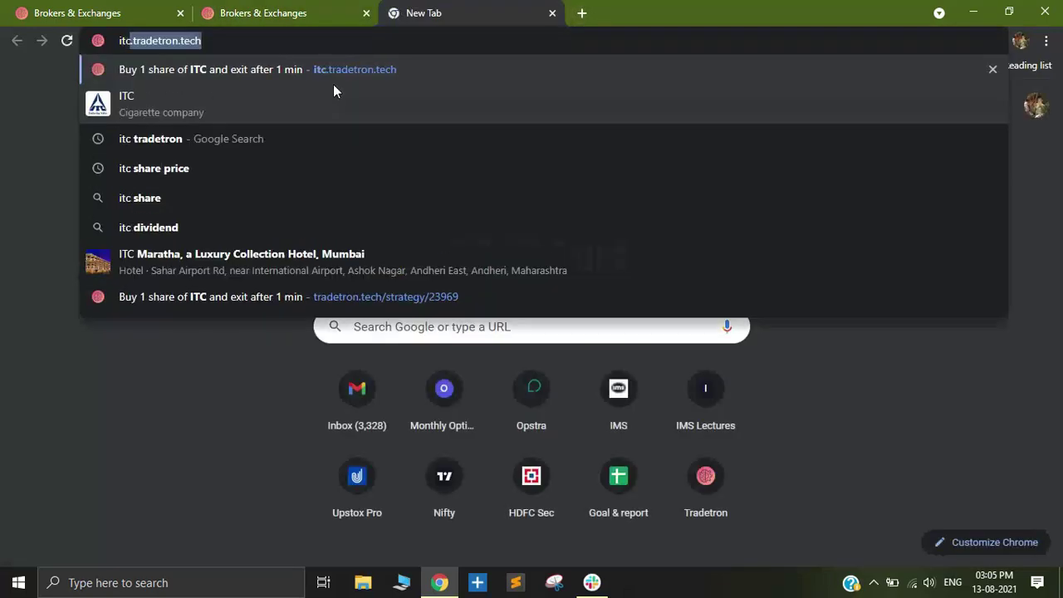
click(364, 70)
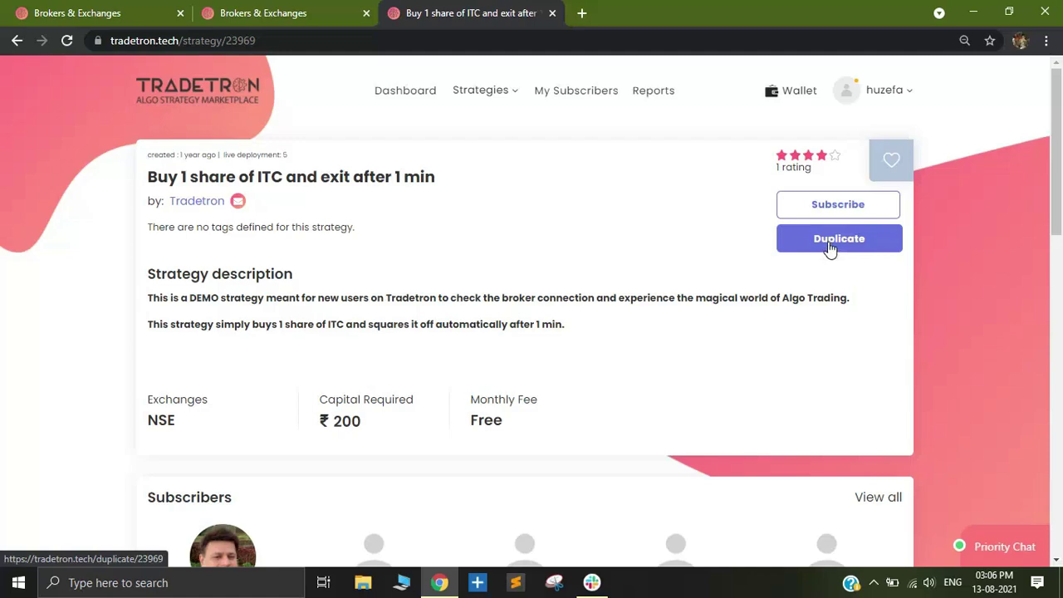
click(828, 246)
- Deploy the newest copy of the ITC strategy from My Strategies with execution type Live Auto and Fyers as NSE broker
click(496, 92)
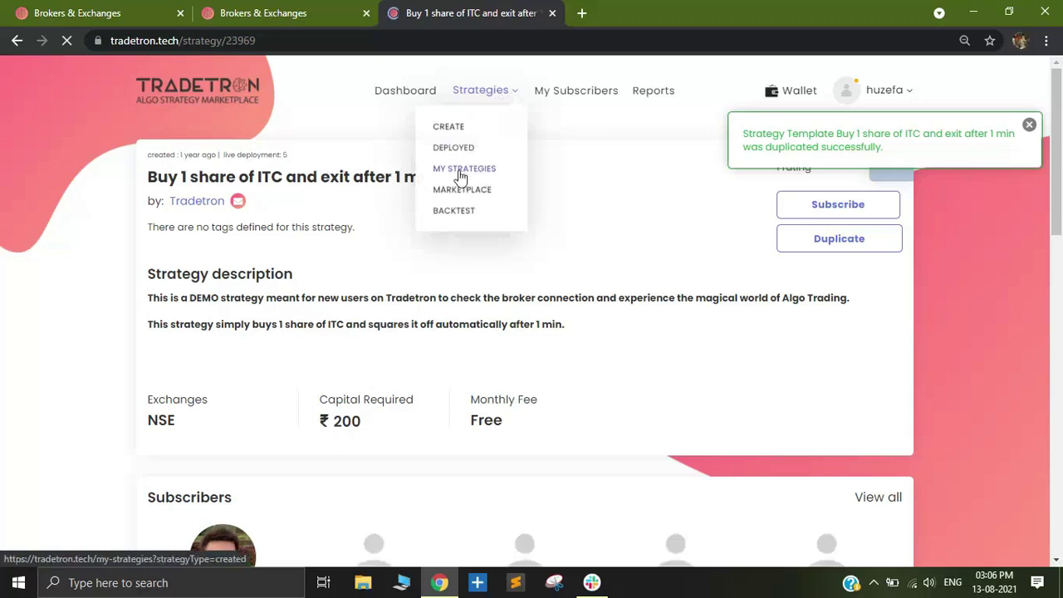
click(462, 172)
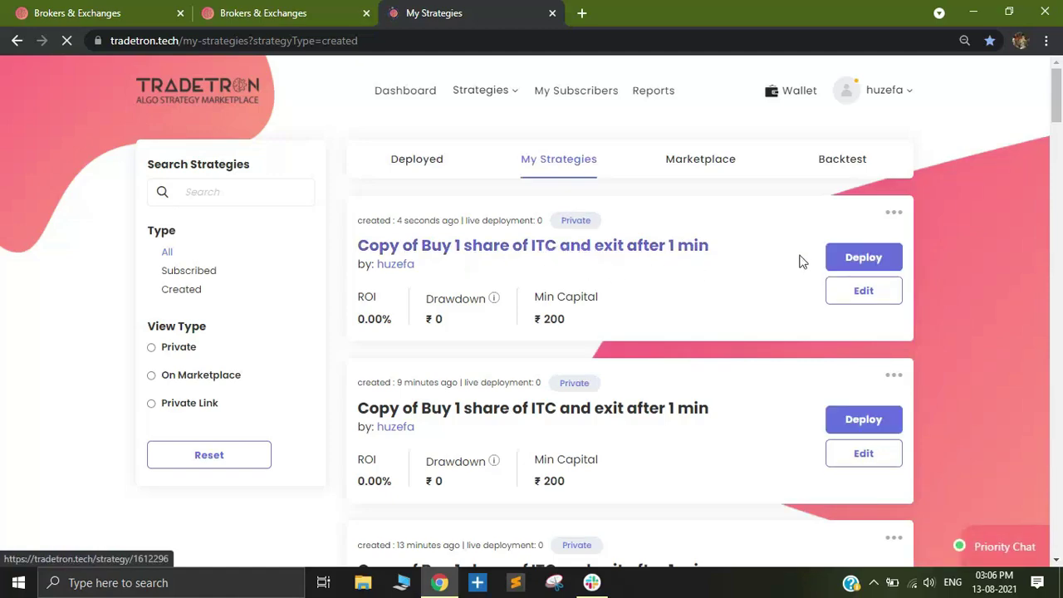
click(866, 251)
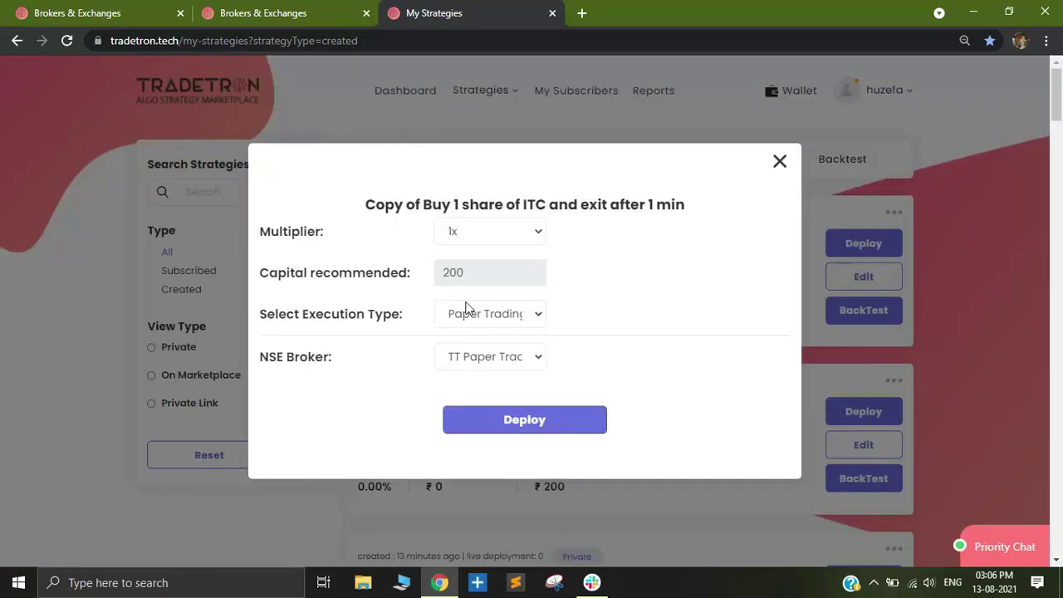
click(489, 319)
click(482, 390)
click(490, 359)
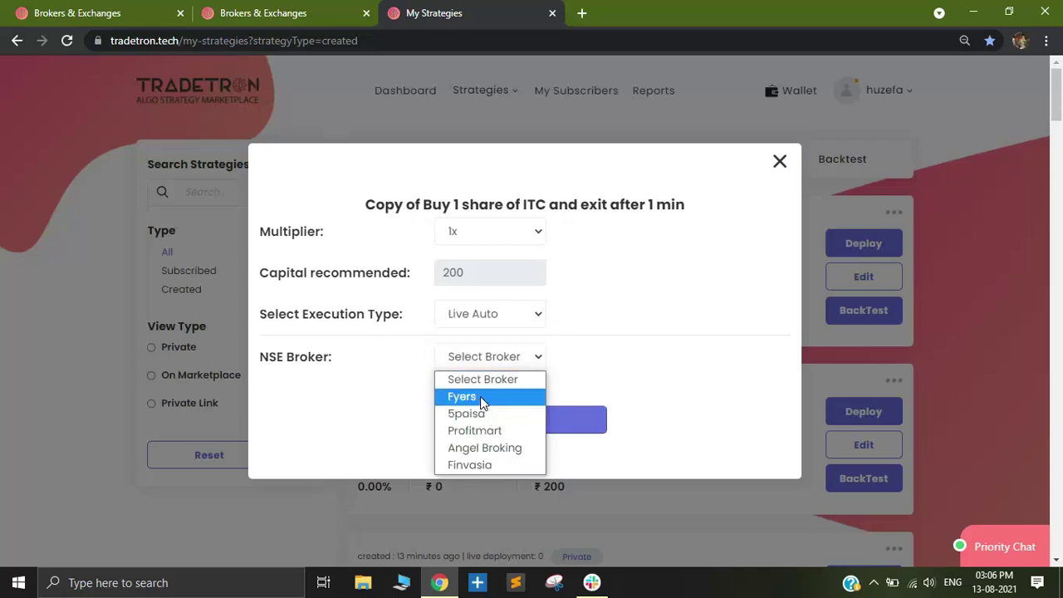
click(482, 397)
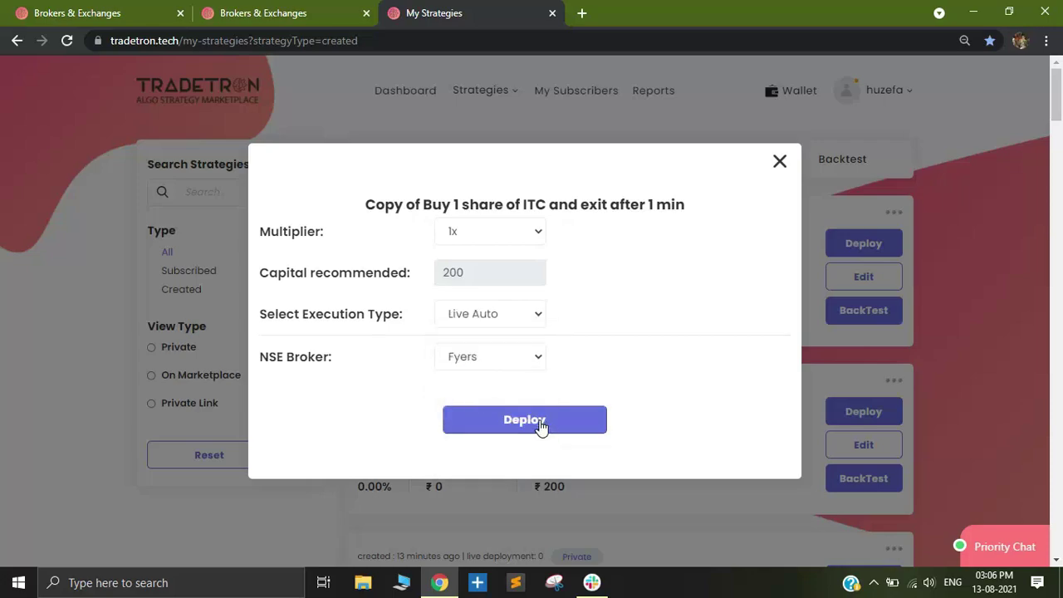
click(541, 429)
click(470, 397)
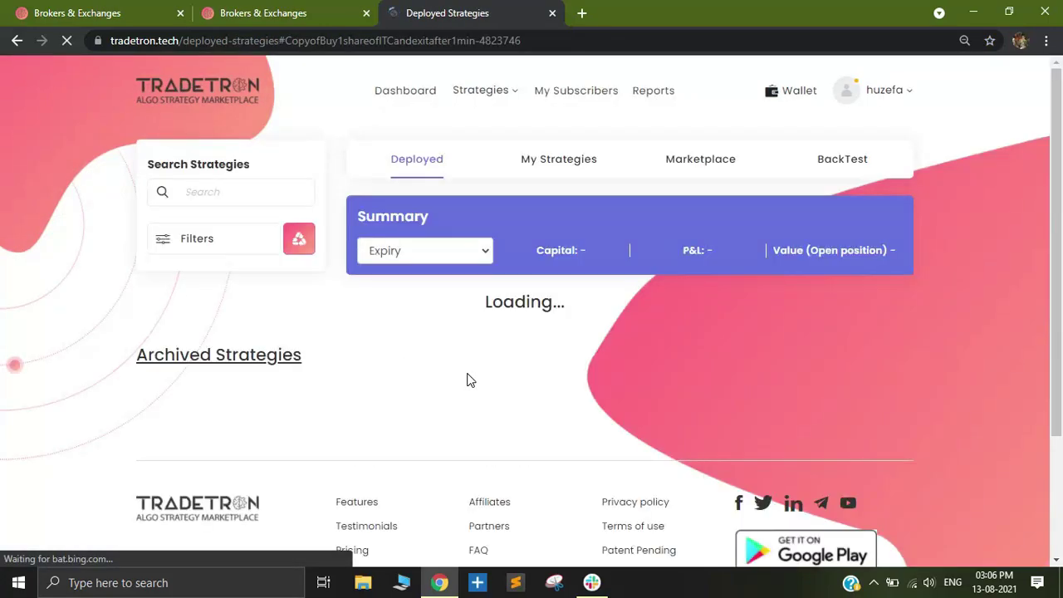
scroll(468, 366, up, 5)
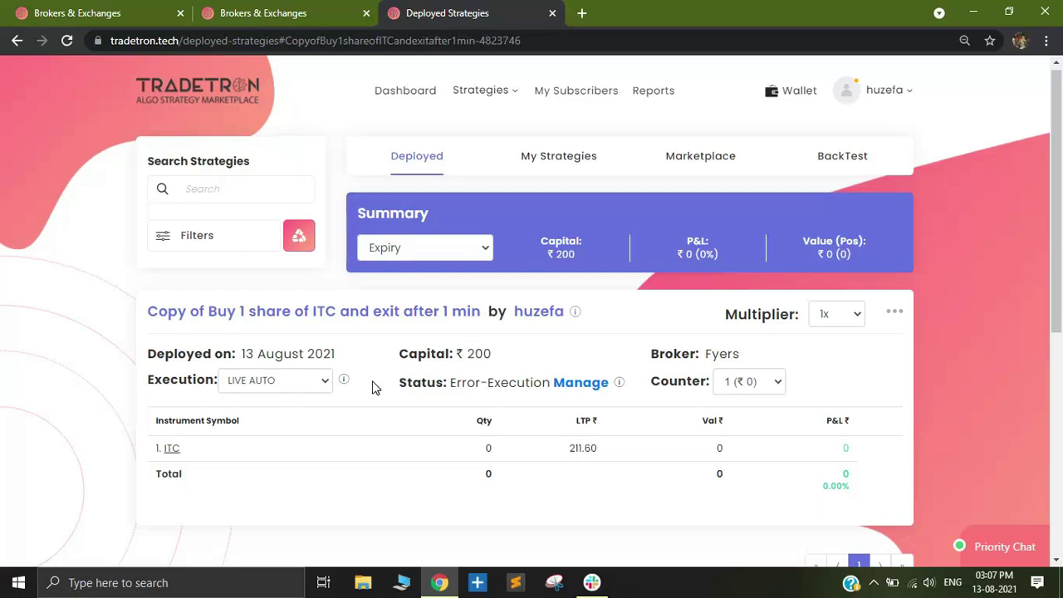
- Check the deployed ITC strategy's status, then manage its pending entry position and submit it with the Try again action
drag(397, 383, 532, 396)
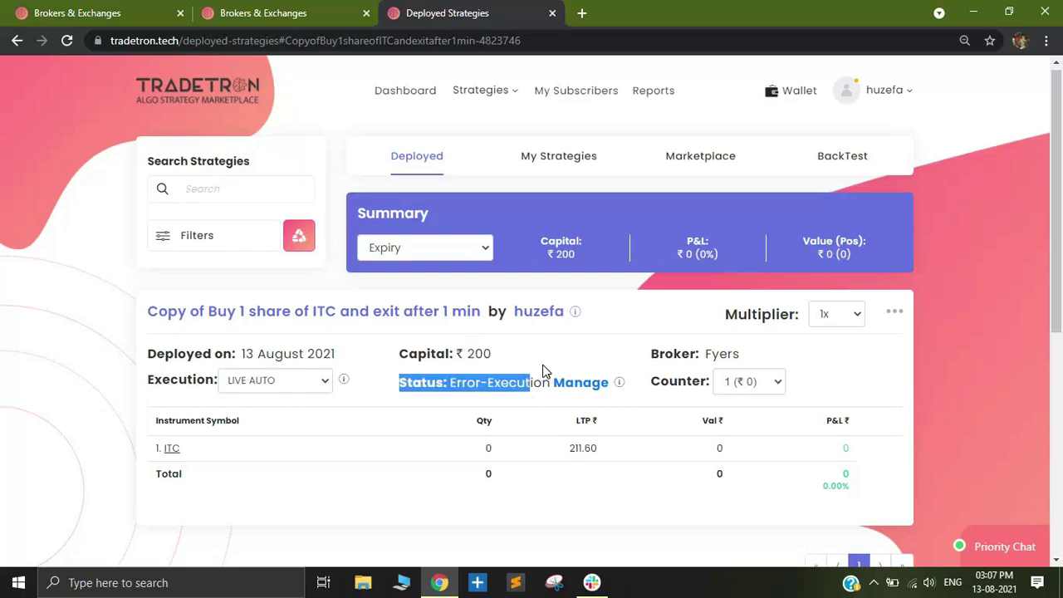
click(543, 366)
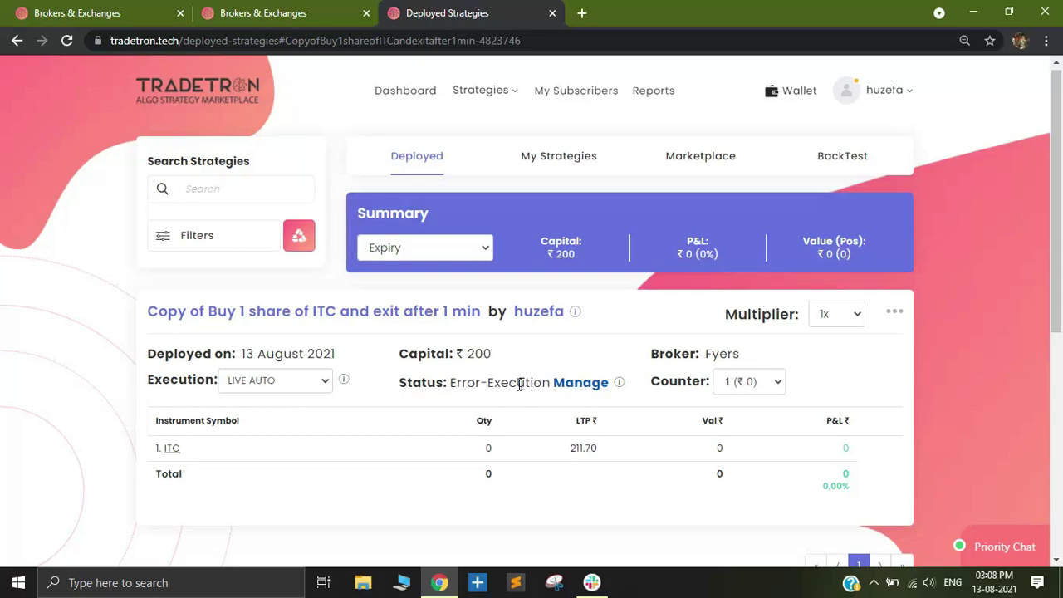
click(586, 382)
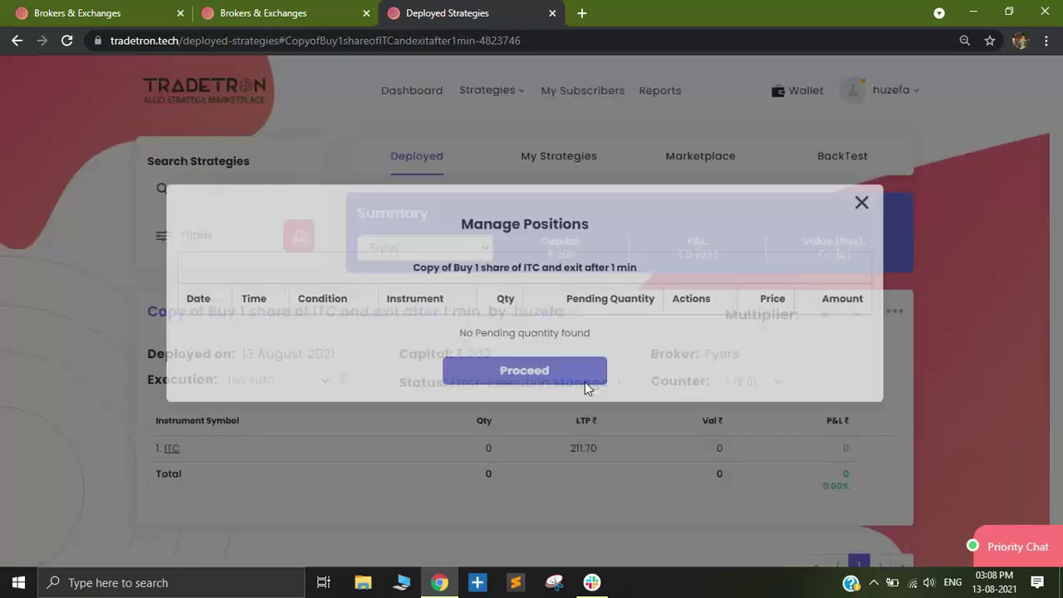
click(633, 357)
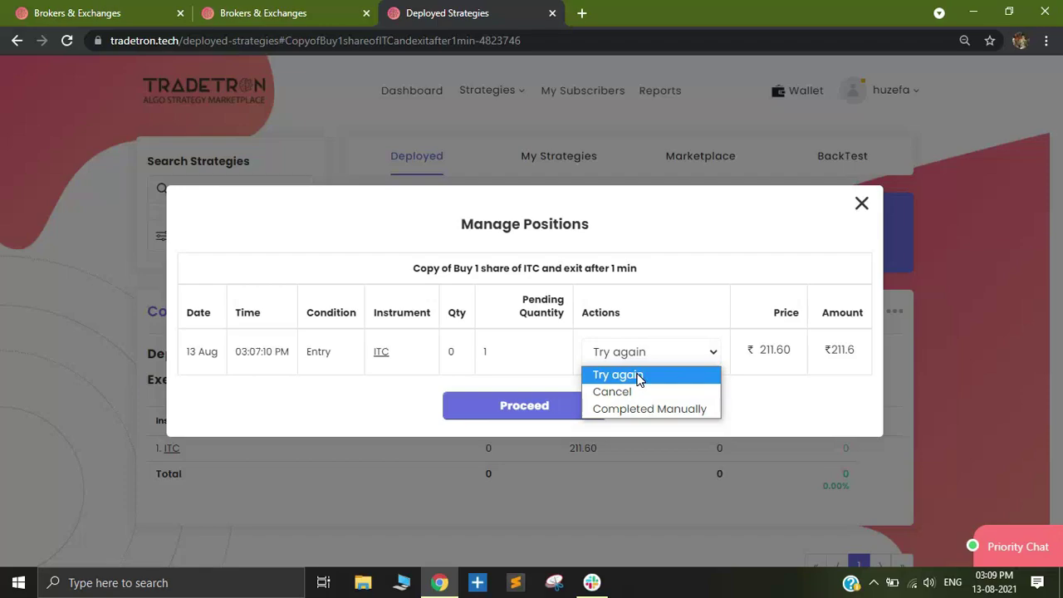
click(646, 382)
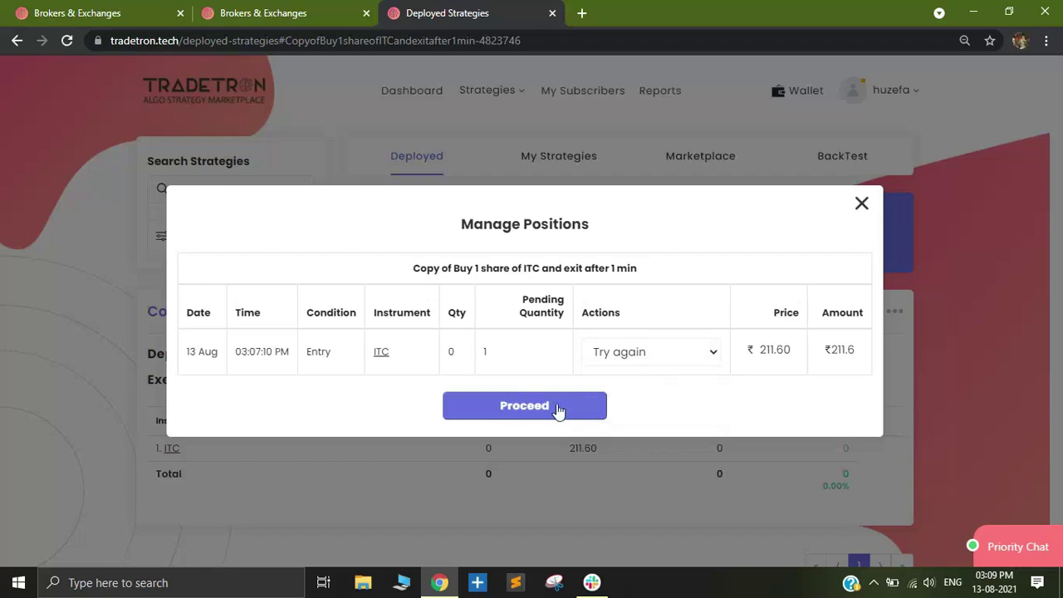
click(536, 407)
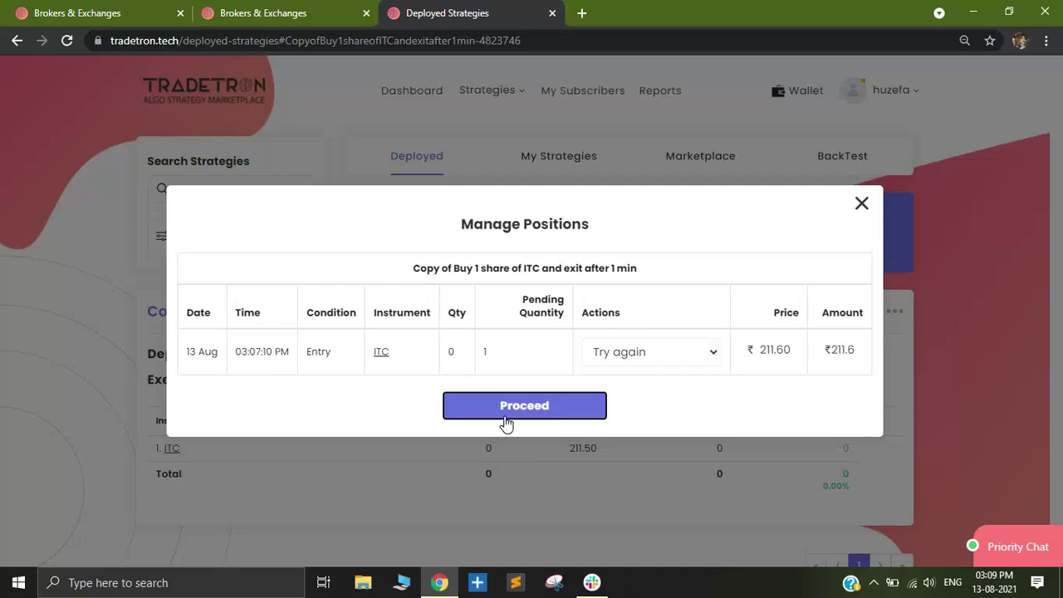
click(506, 423)
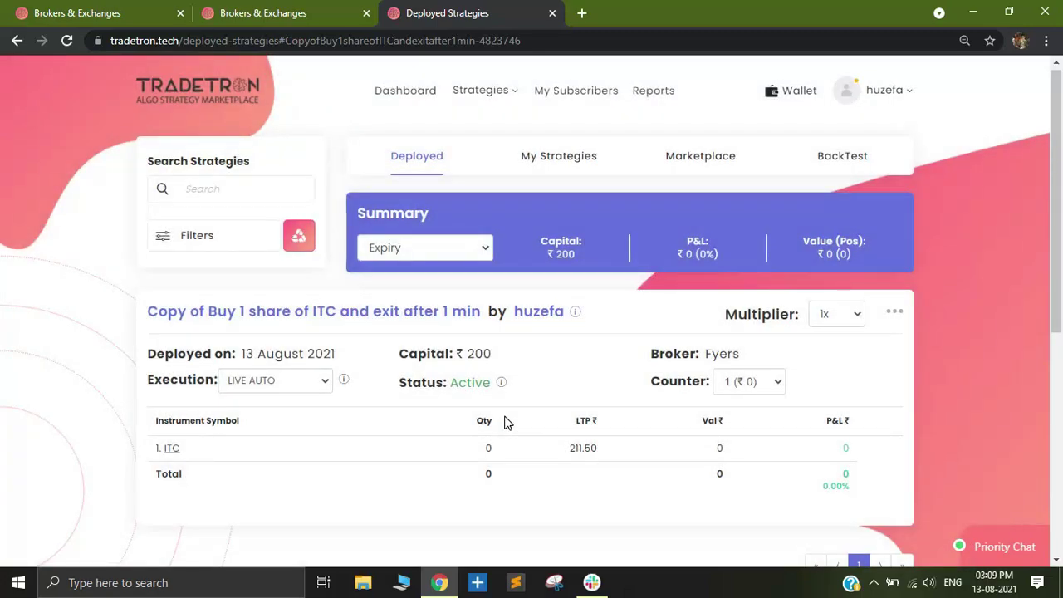
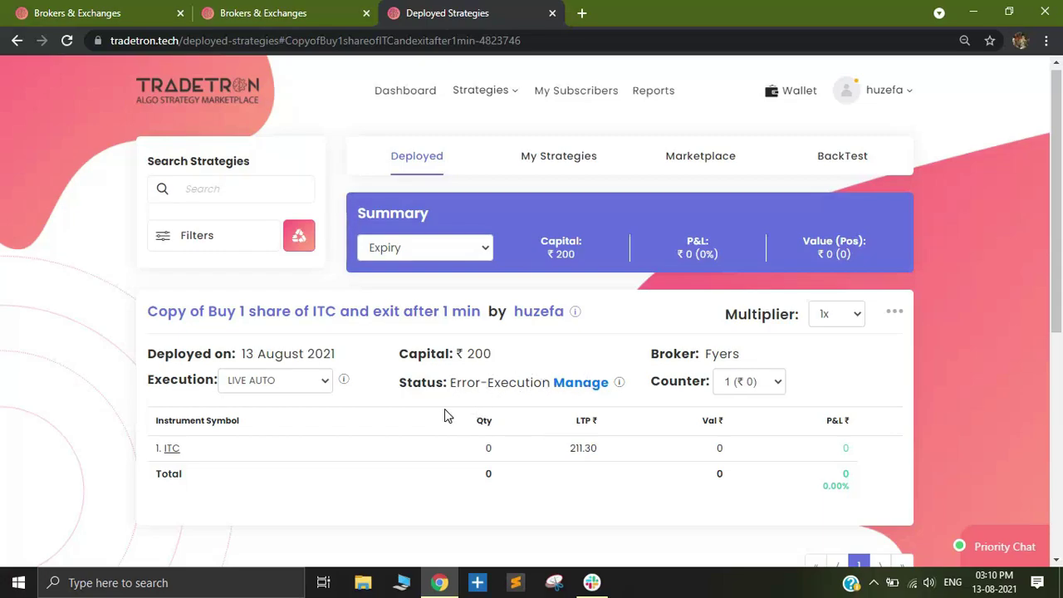
- Set the pending ITC entry's action to Cancel in Manage Positions and proceed
click(582, 385)
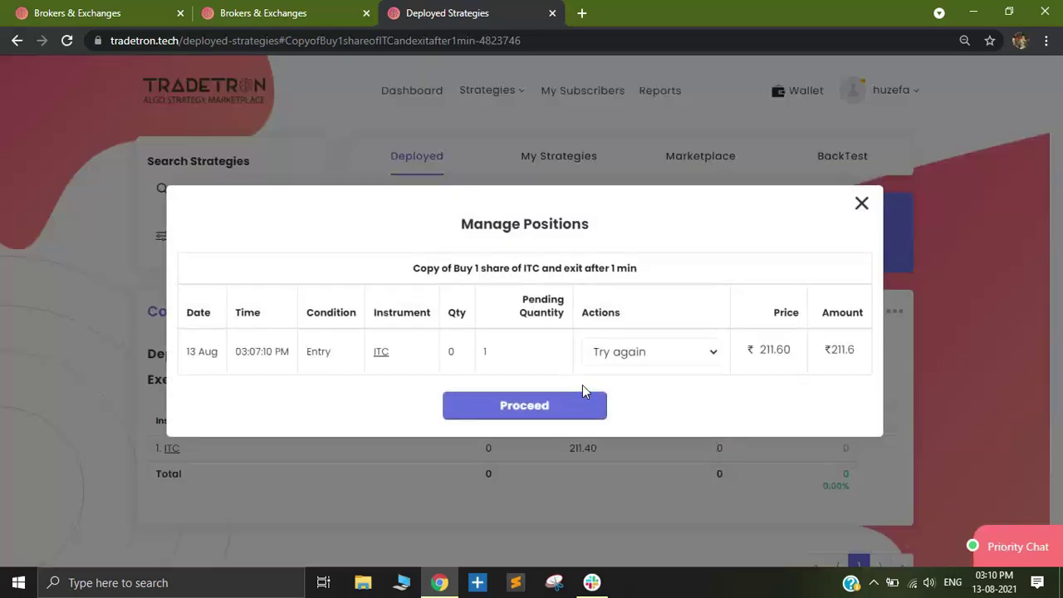
click(630, 351)
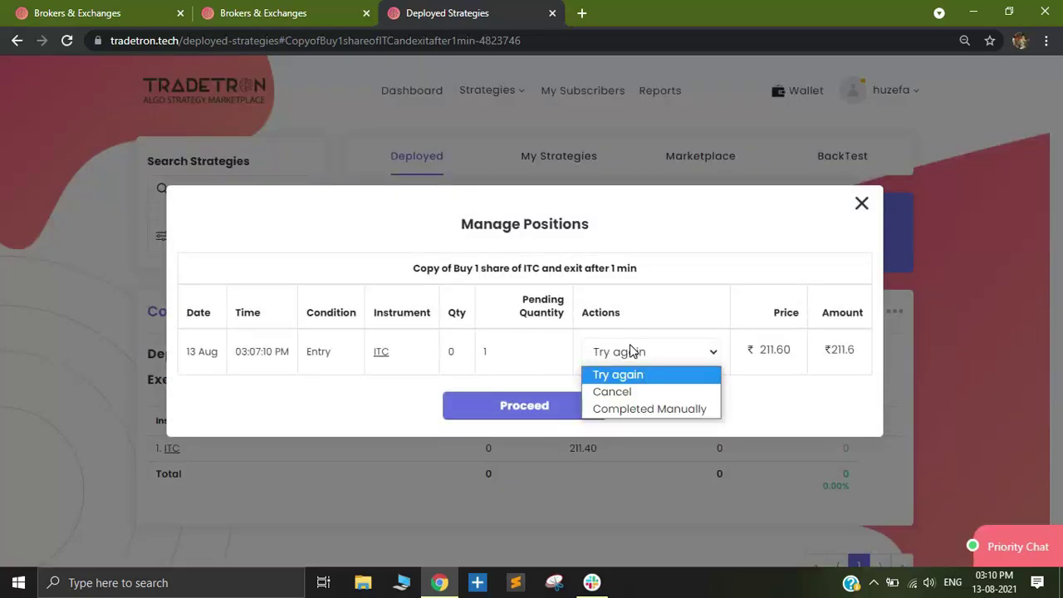
click(644, 392)
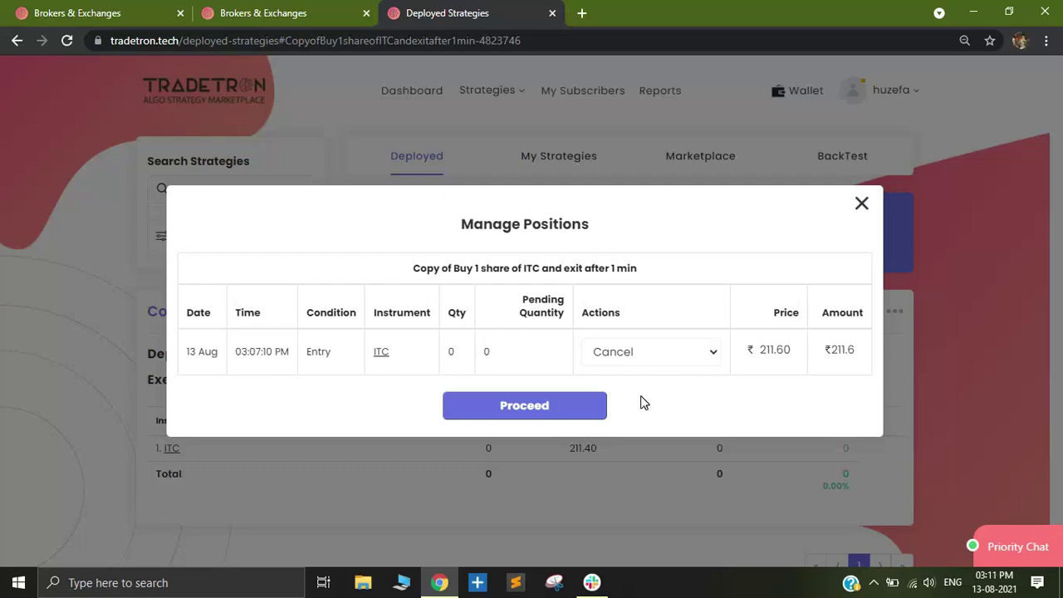
click(563, 405)
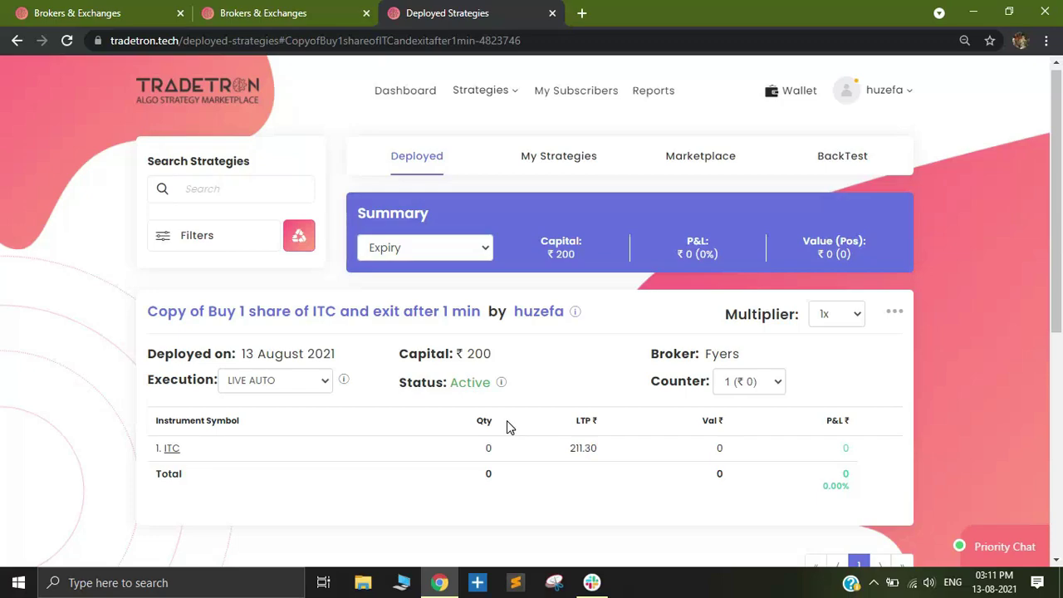
- Examine the deployed strategy's Notification Log for the cause of the failed ITC order, then close the log
click(895, 316)
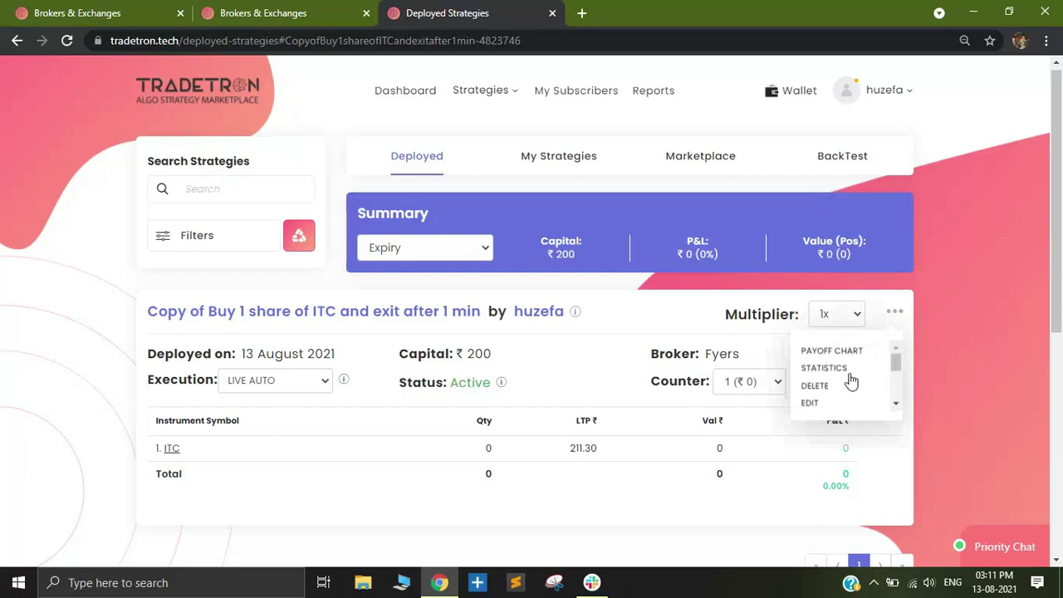
scroll(849, 380, down, 2)
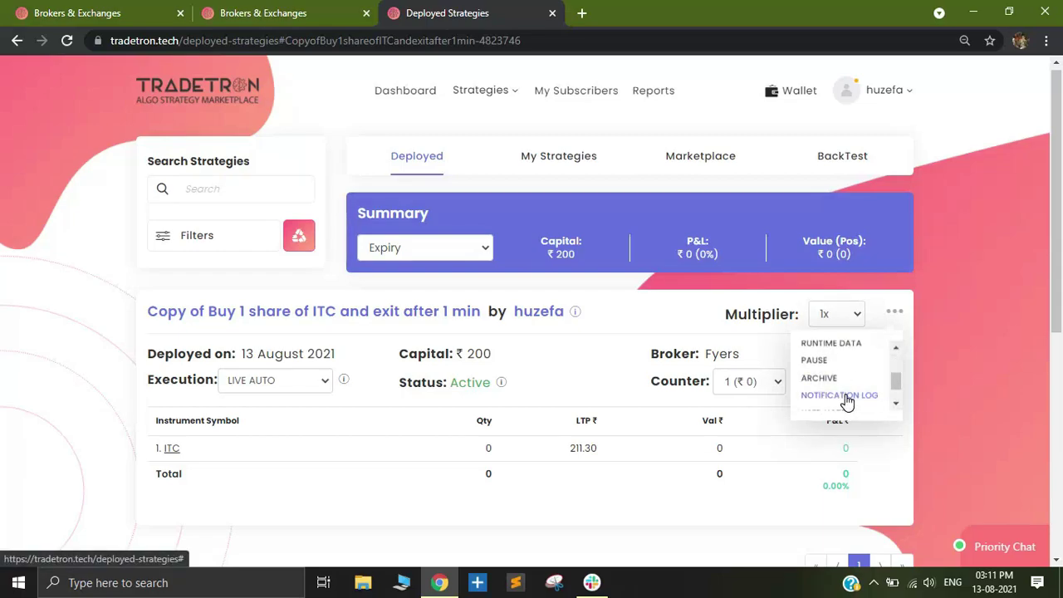
click(847, 397)
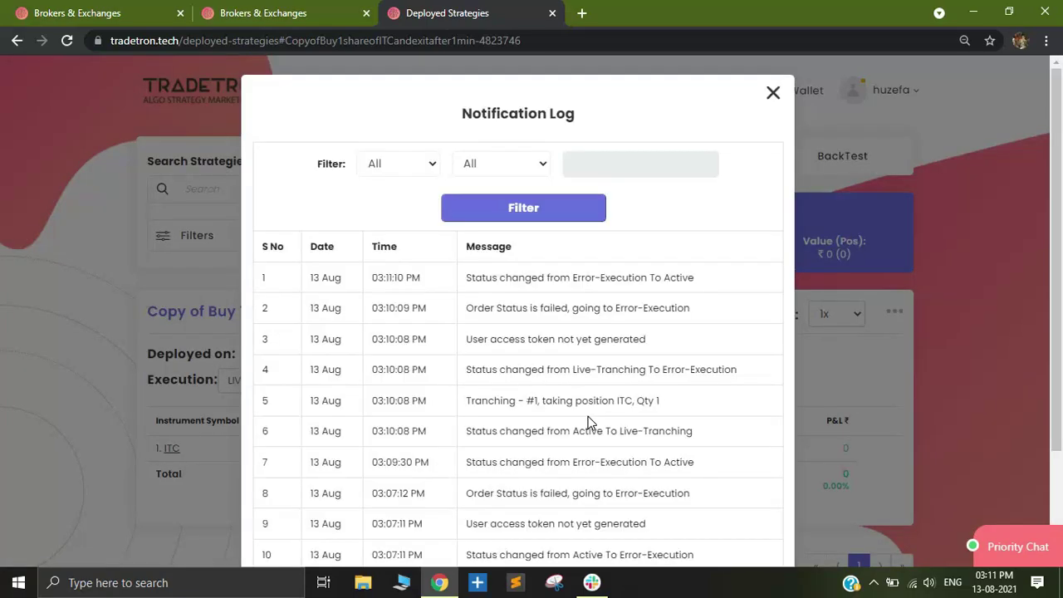
scroll(560, 369, down, 1)
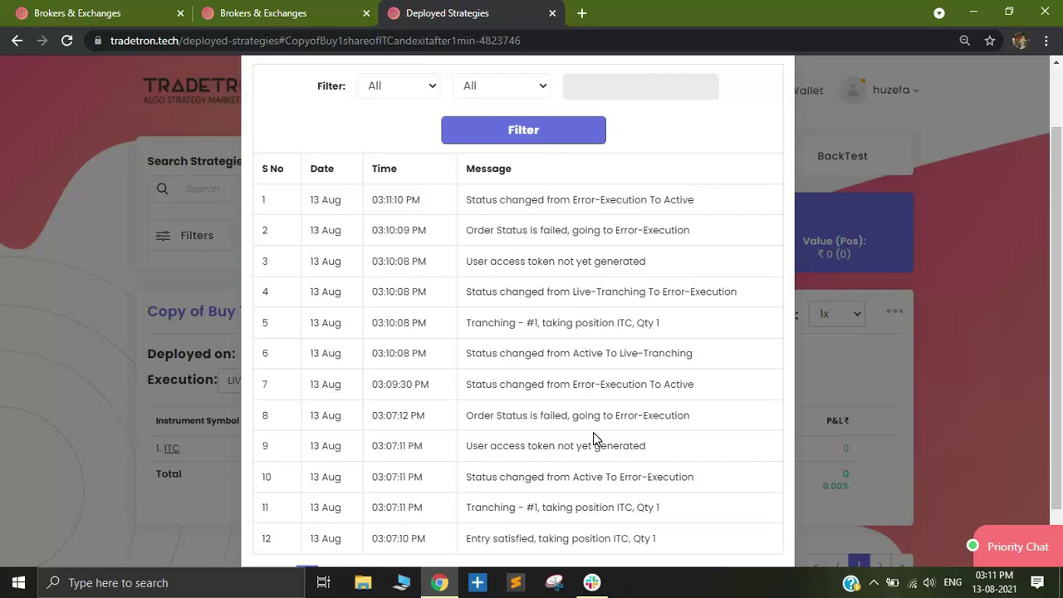
scroll(593, 439, down, 1)
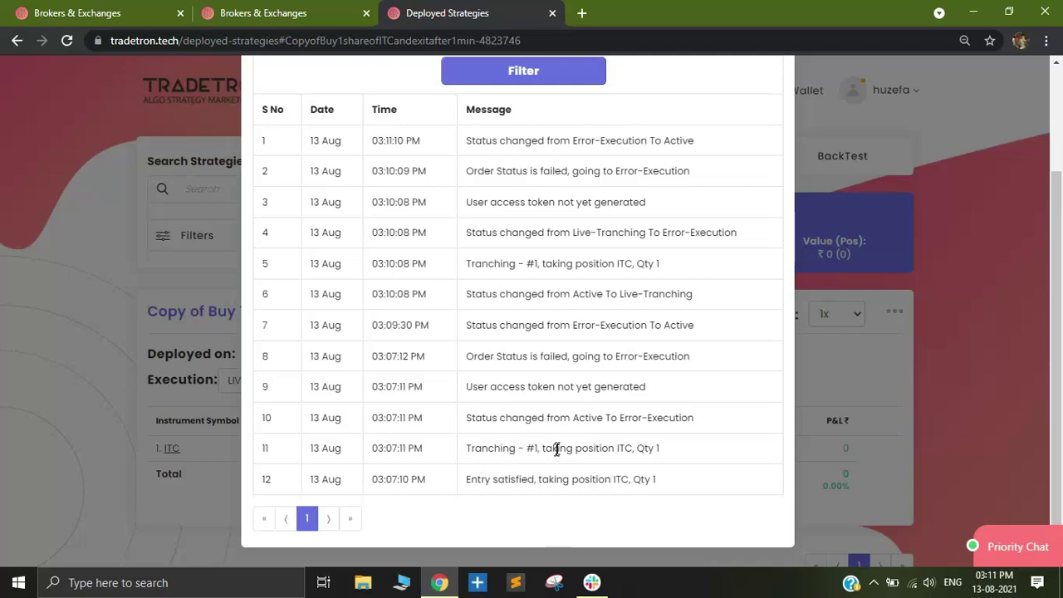
drag(468, 389, 503, 387)
triple_click(593, 398)
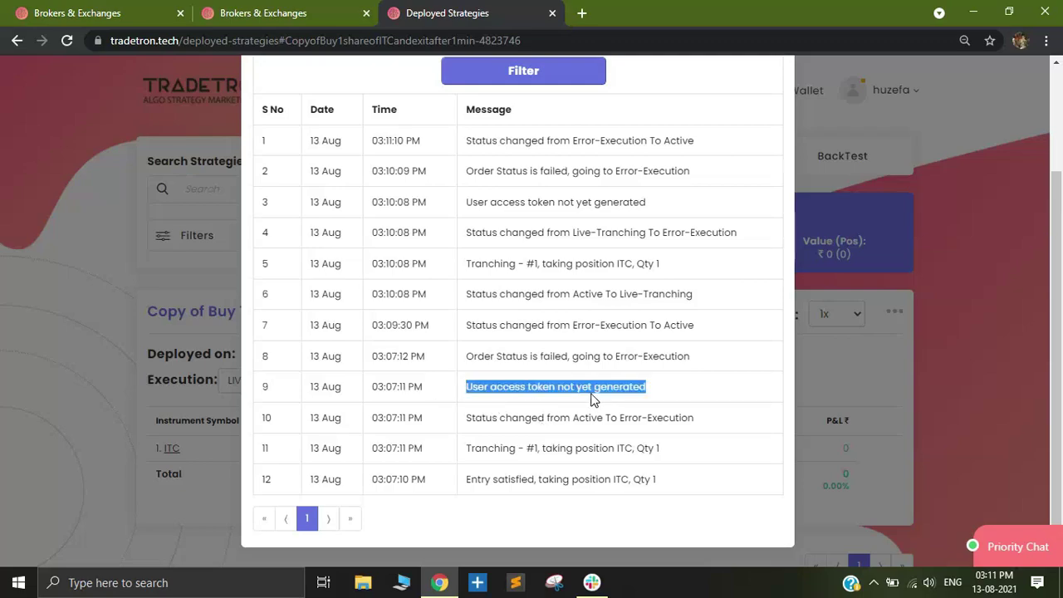
click(598, 387)
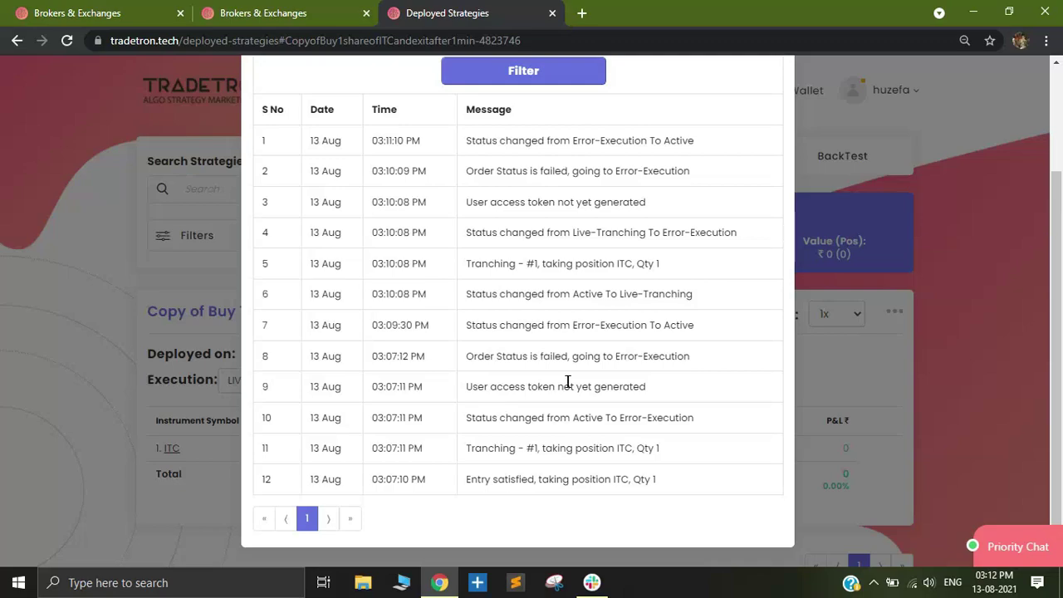
drag(526, 386, 588, 387)
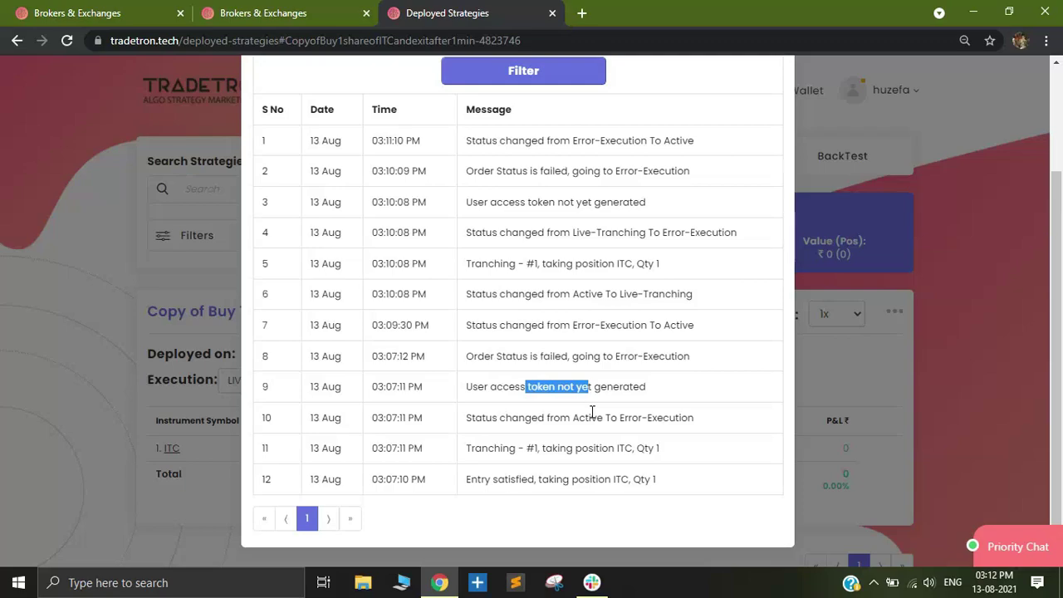
click(491, 385)
drag(544, 386, 526, 386)
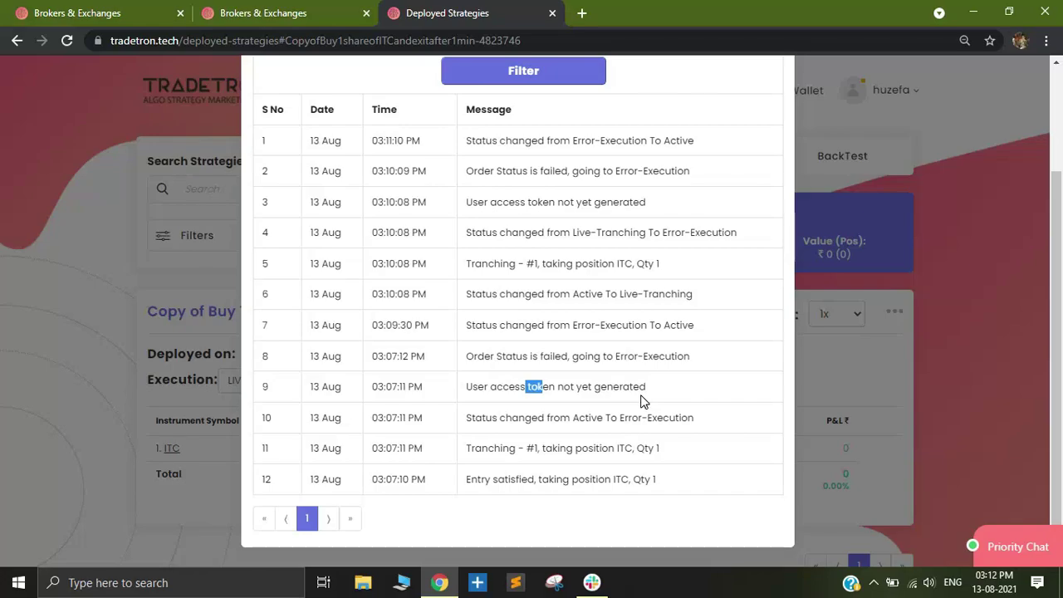
scroll(595, 314, up, 1)
scroll(594, 314, up, 1)
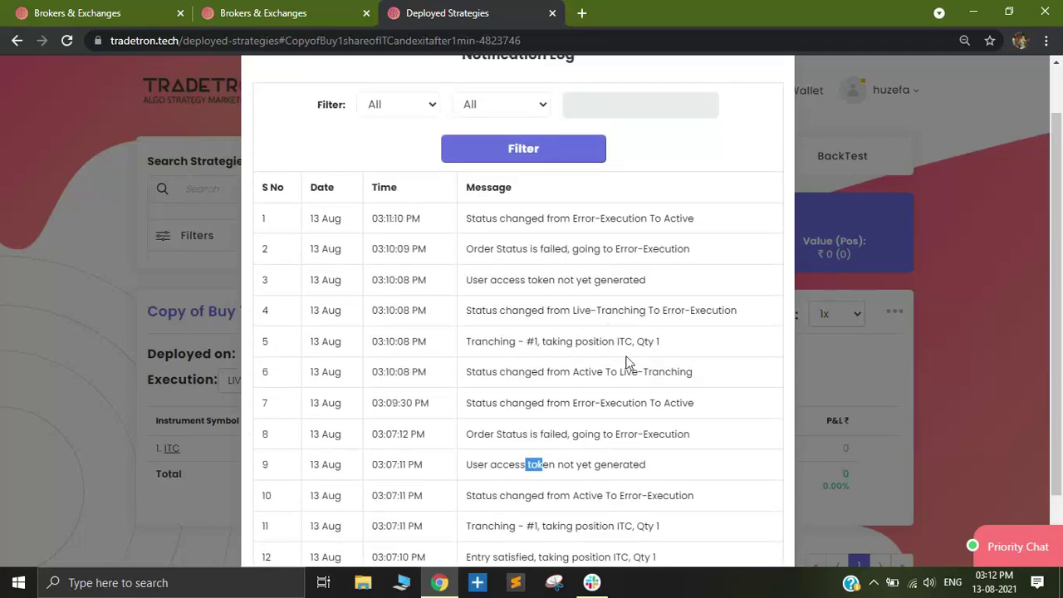
click(772, 93)
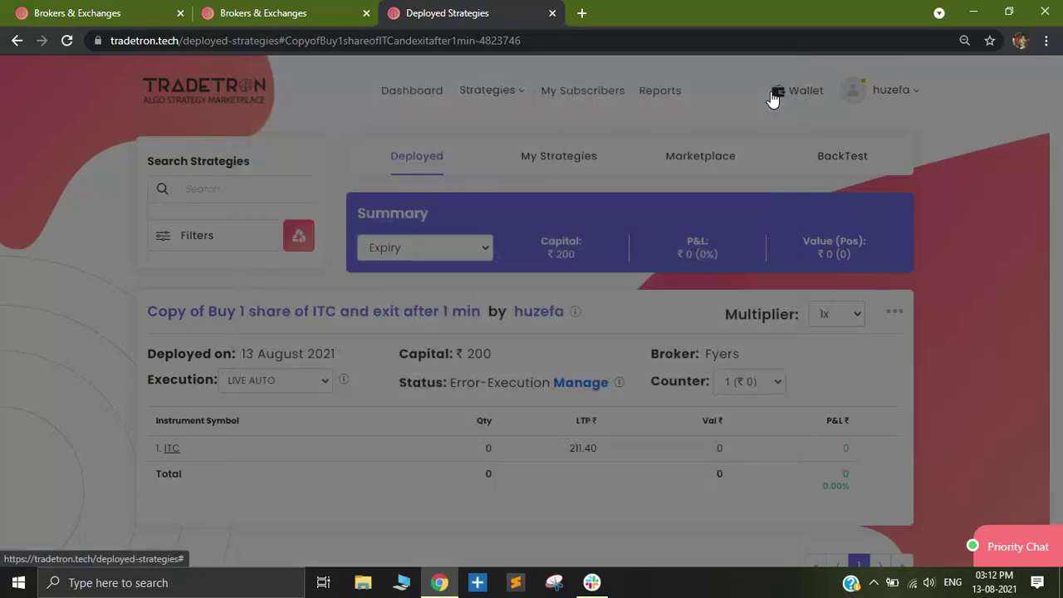